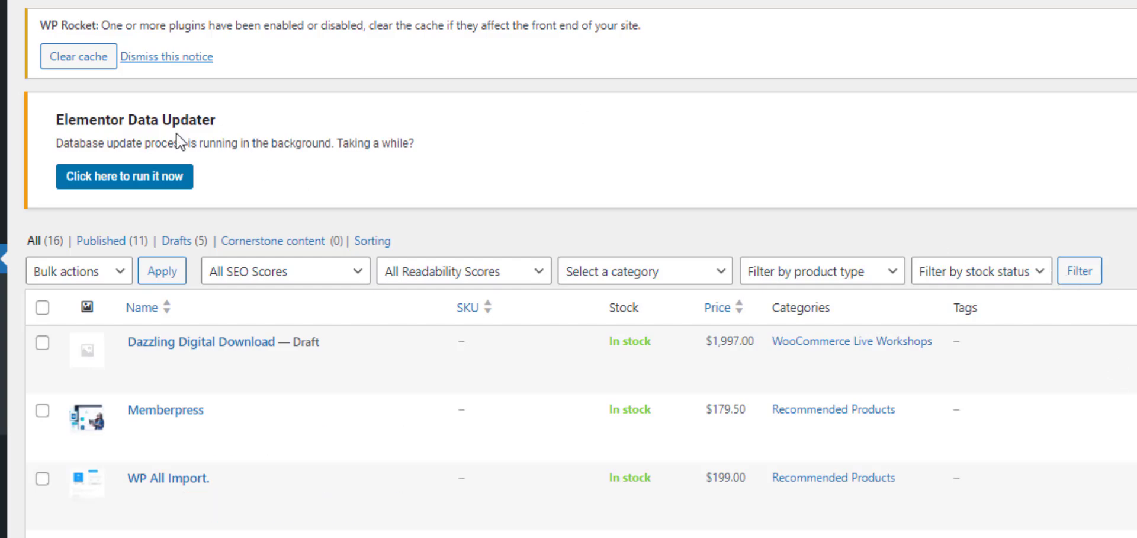
- Open Dazzling Digital Download for editing and look over its title, descriptions and product data
scroll(169, 190, "down", 3)
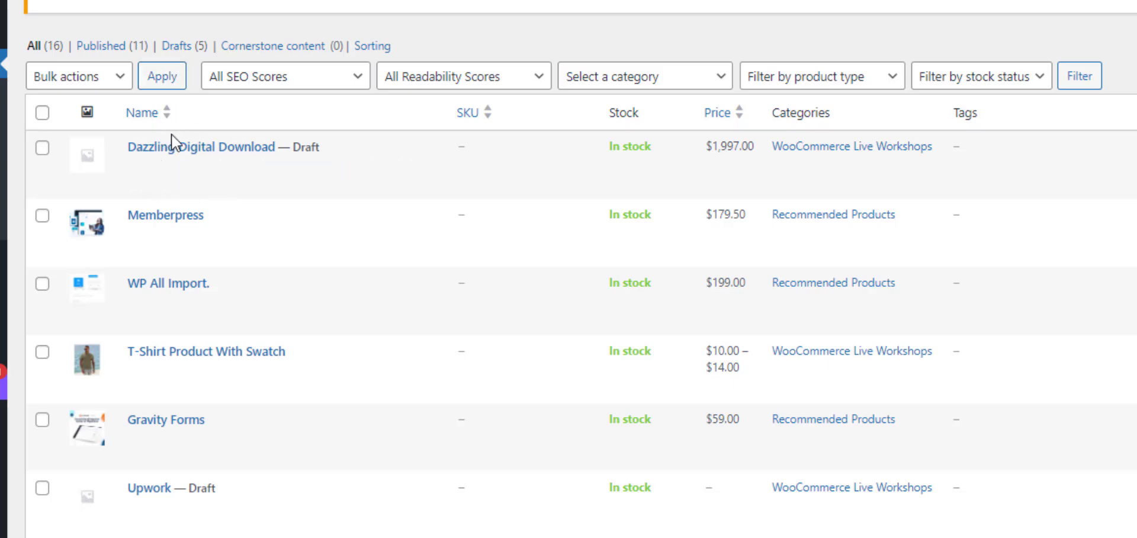
left_click(192, 168)
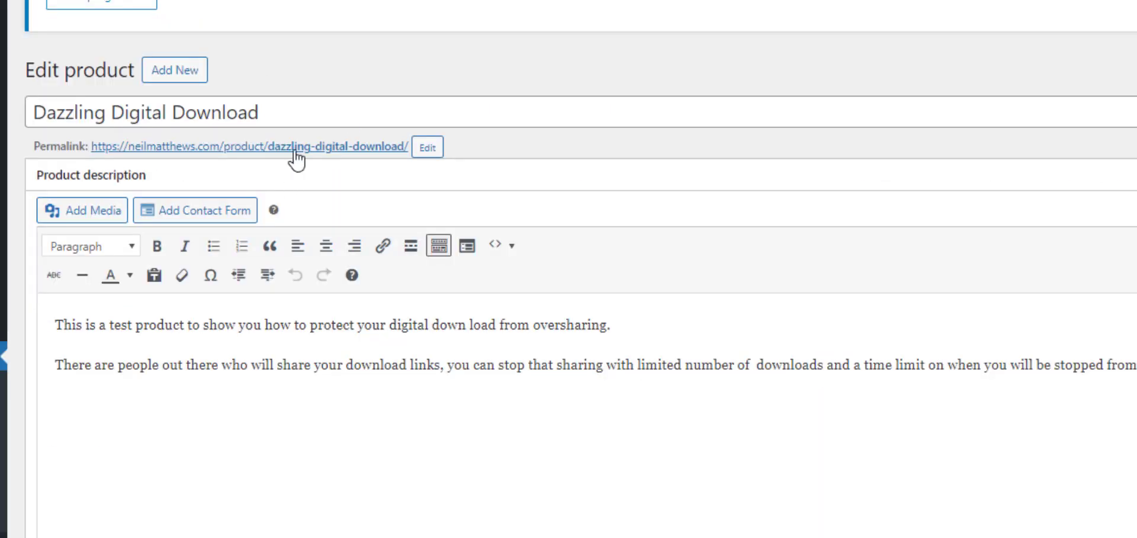
left_click_drag(258, 112, 15, 127)
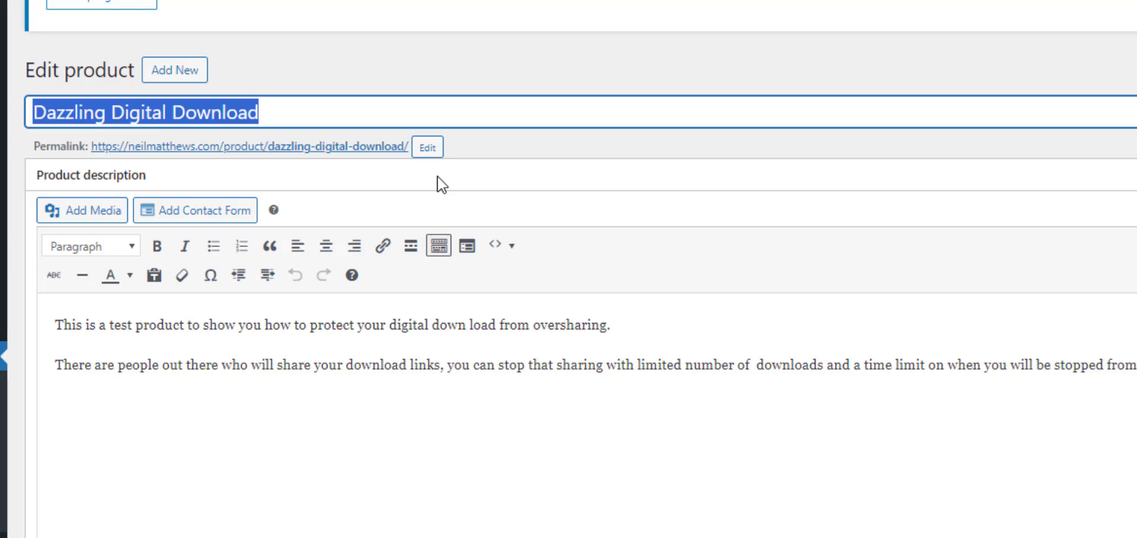
scroll(441, 185, "down", 2)
left_click(84, 304)
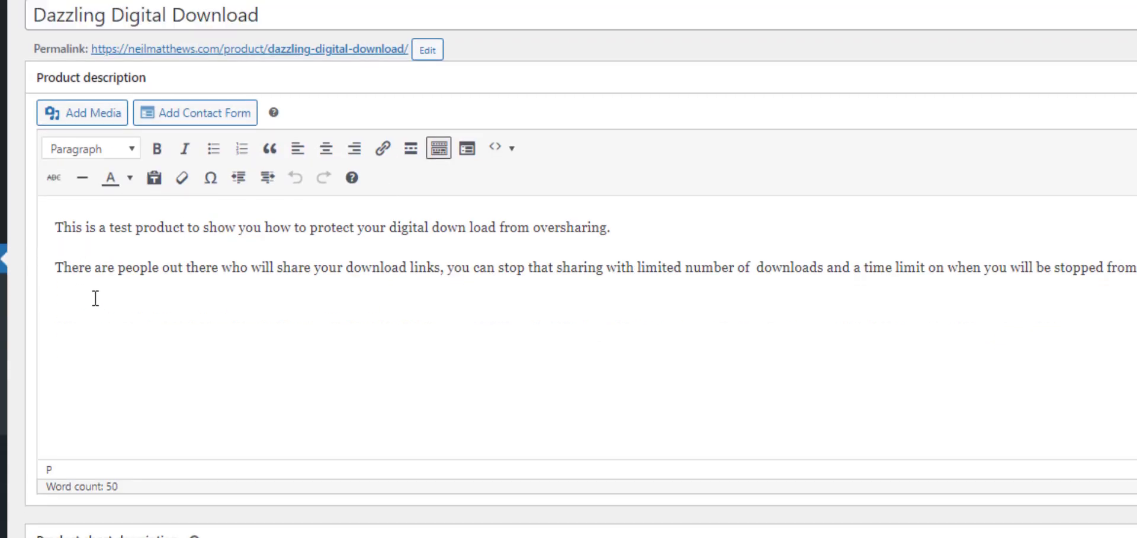
scroll(341, 167, "down", 8)
left_click_drag(264, 203, 45, 203)
scroll(581, 266, "down", 3)
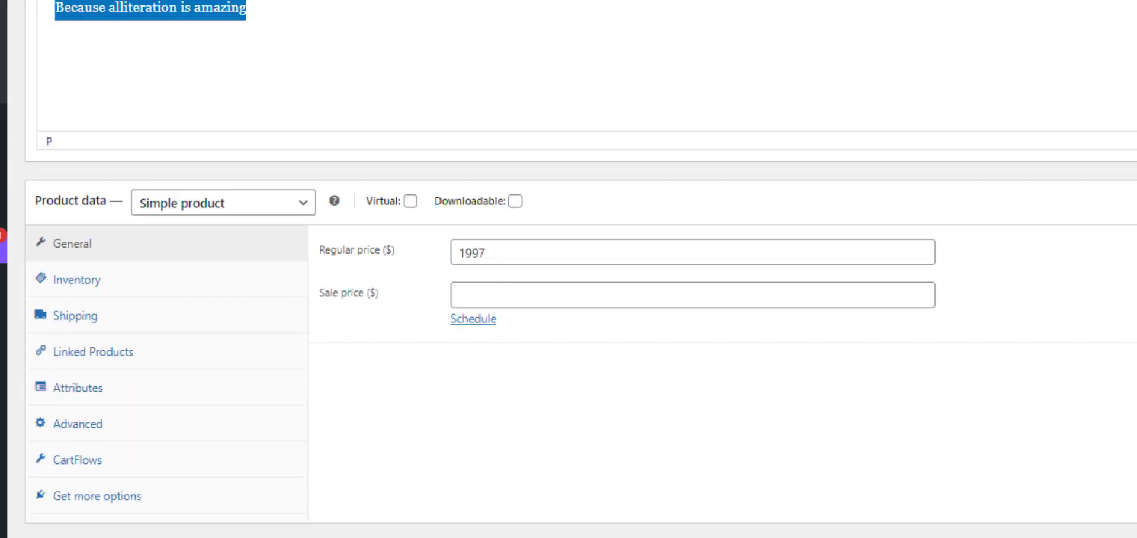
- Upload the DALL-E e-book cover from Downloads and set it as the product image
left_click(711, 368)
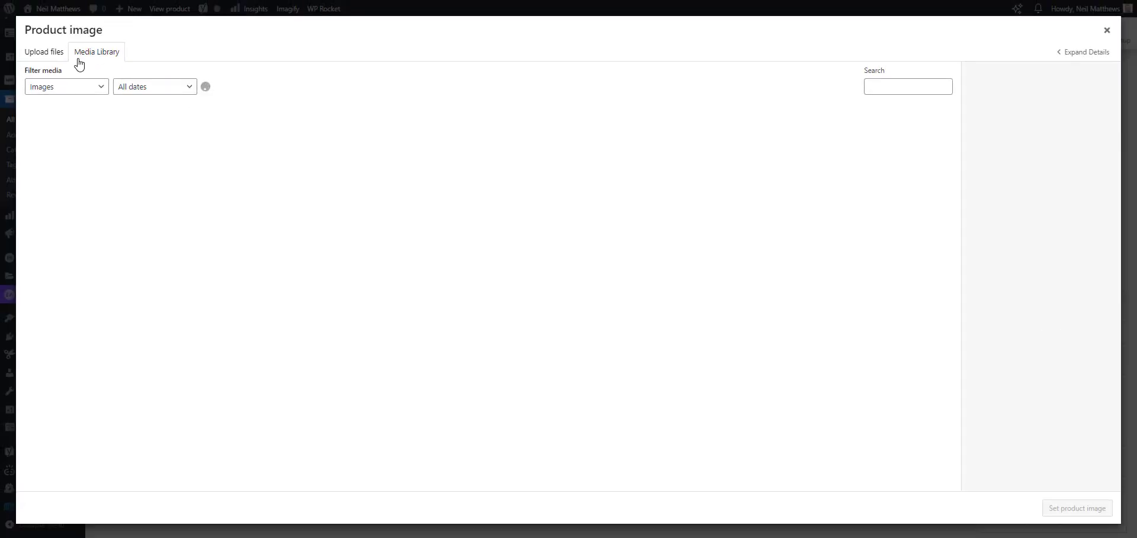
left_click(58, 53)
left_click(586, 253)
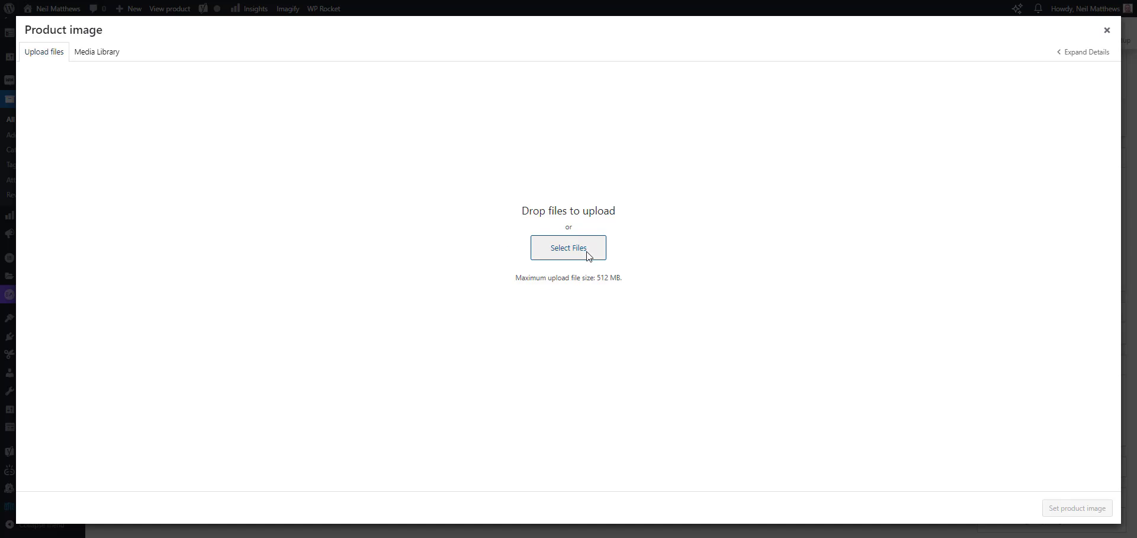
left_click(54, 105)
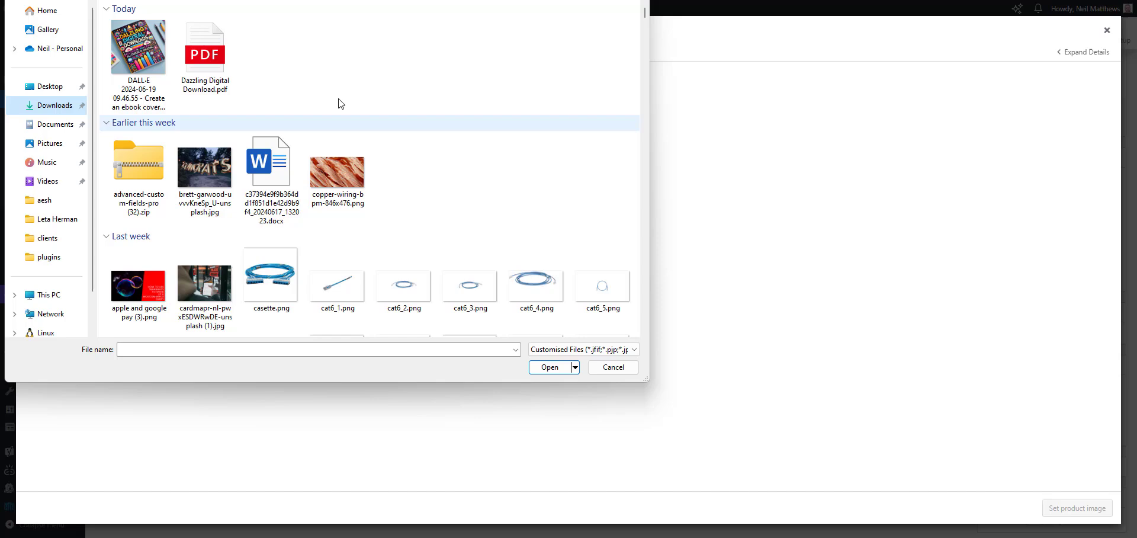
left_click(151, 48)
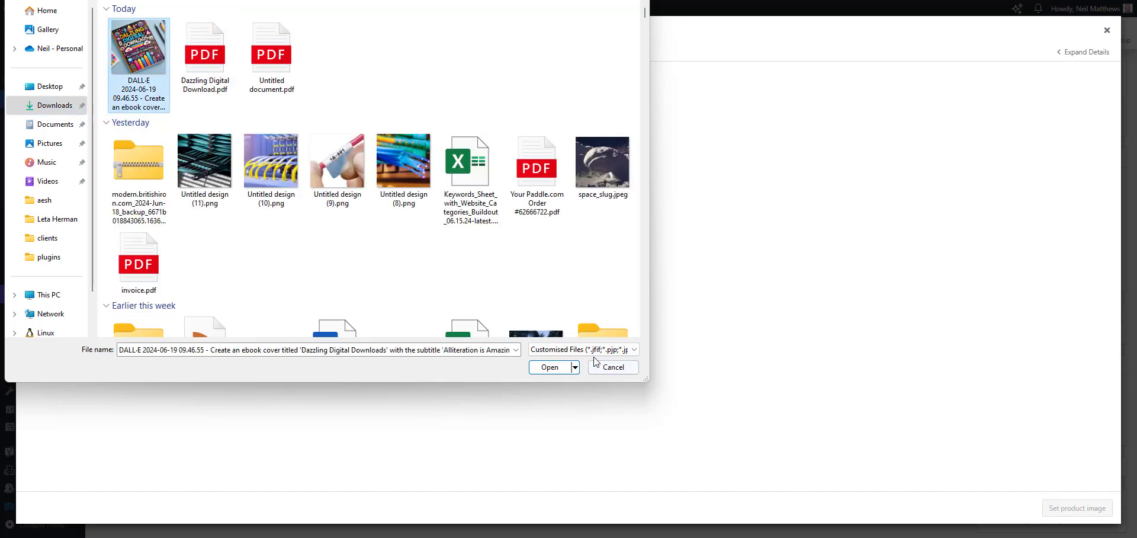
left_click(545, 369)
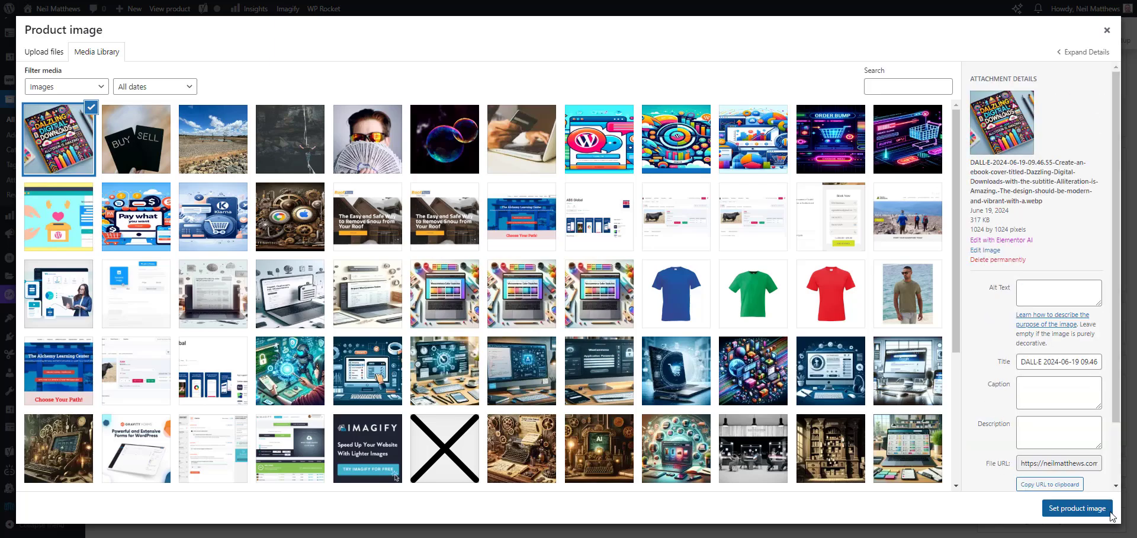
left_click(1088, 516)
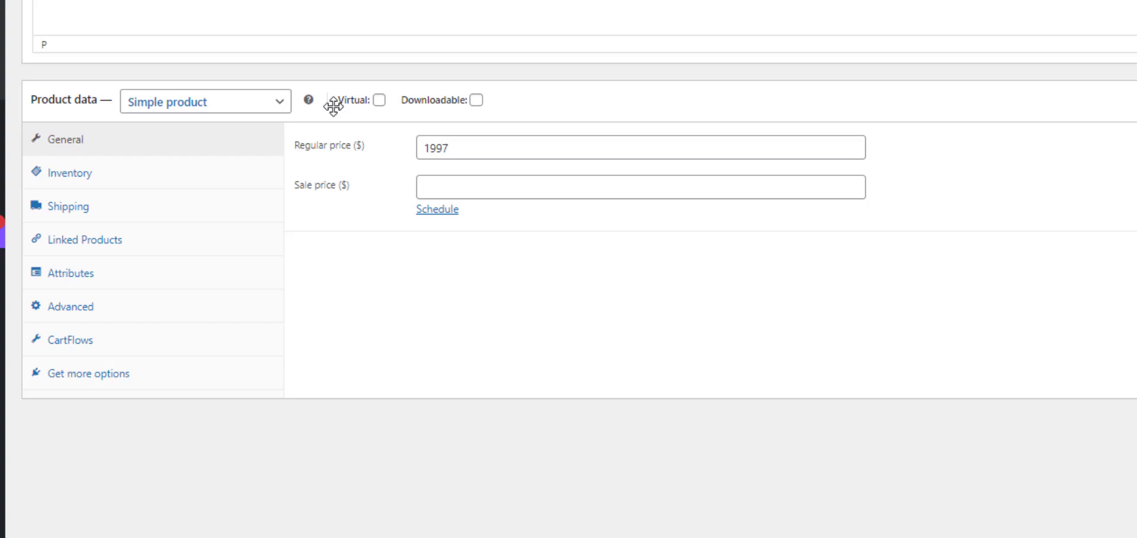
- Mark the 1997-priced simple product as Virtual and Downloadable in Product data
double_click(453, 143)
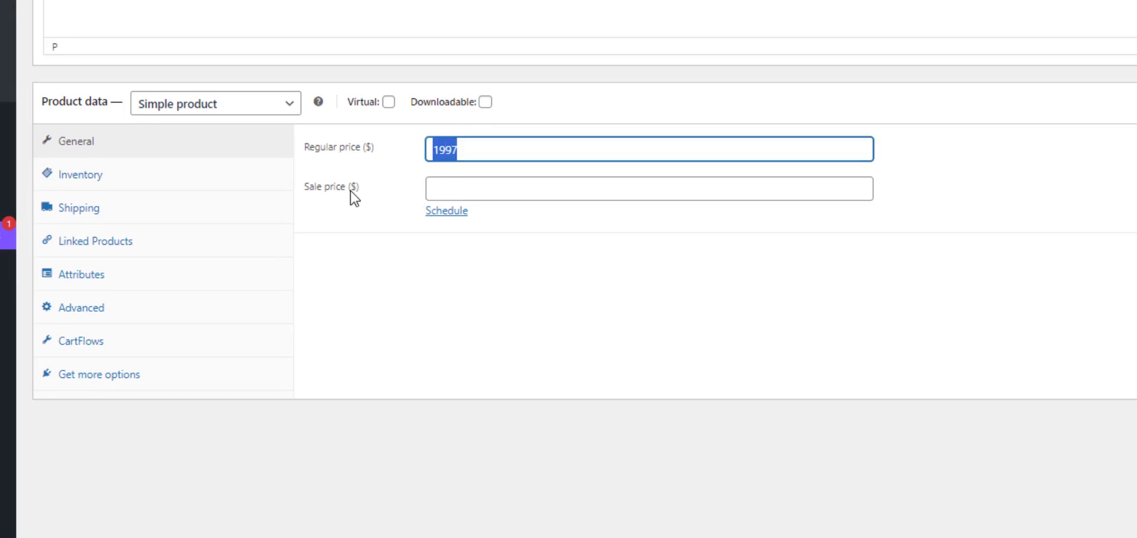
scroll(488, 272, "up", 3)
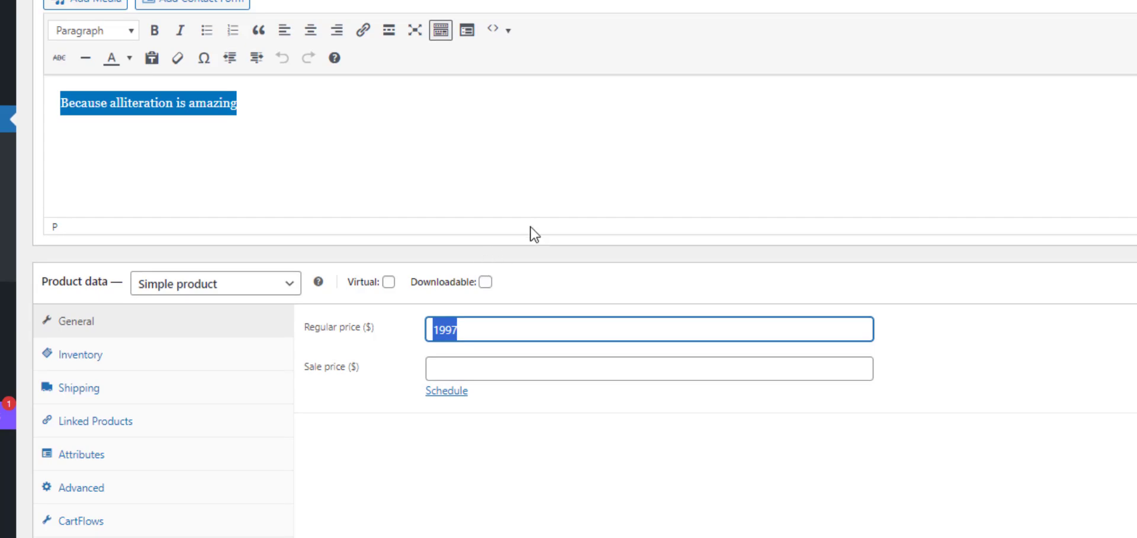
scroll(530, 228, "down", 3)
left_click(388, 281)
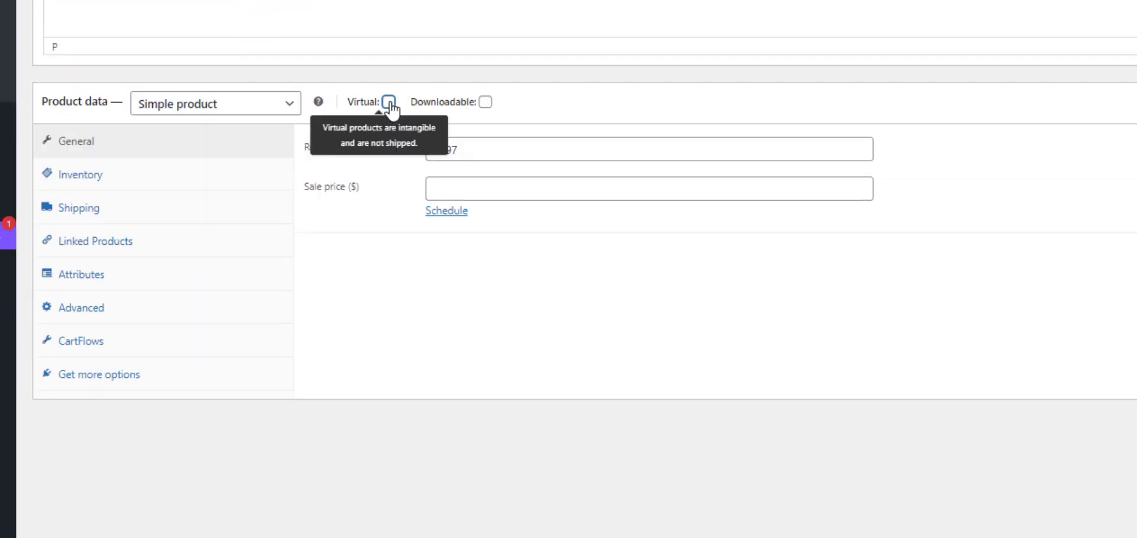
left_click(389, 102)
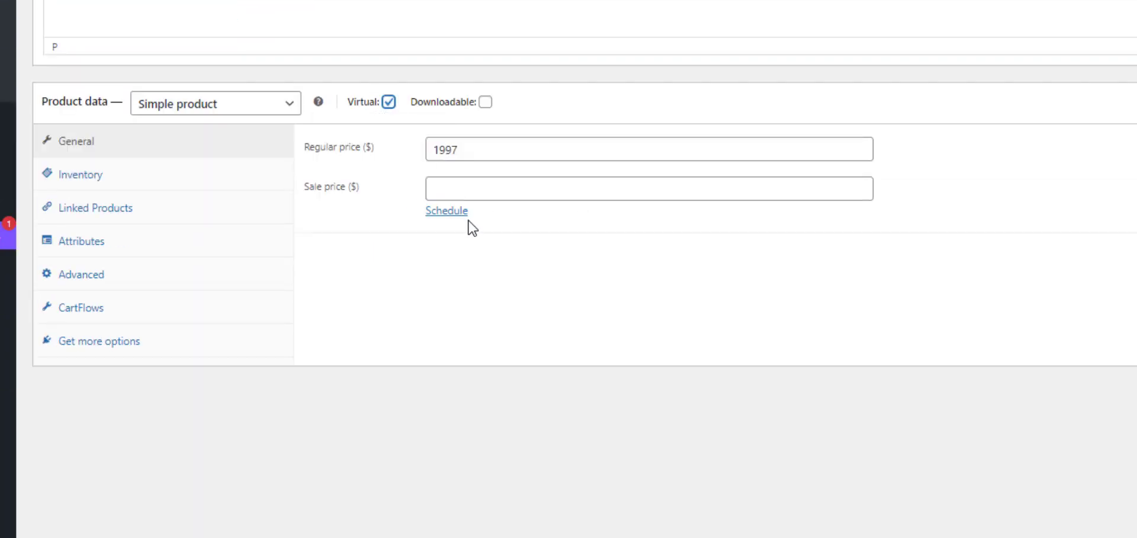
left_click(486, 102)
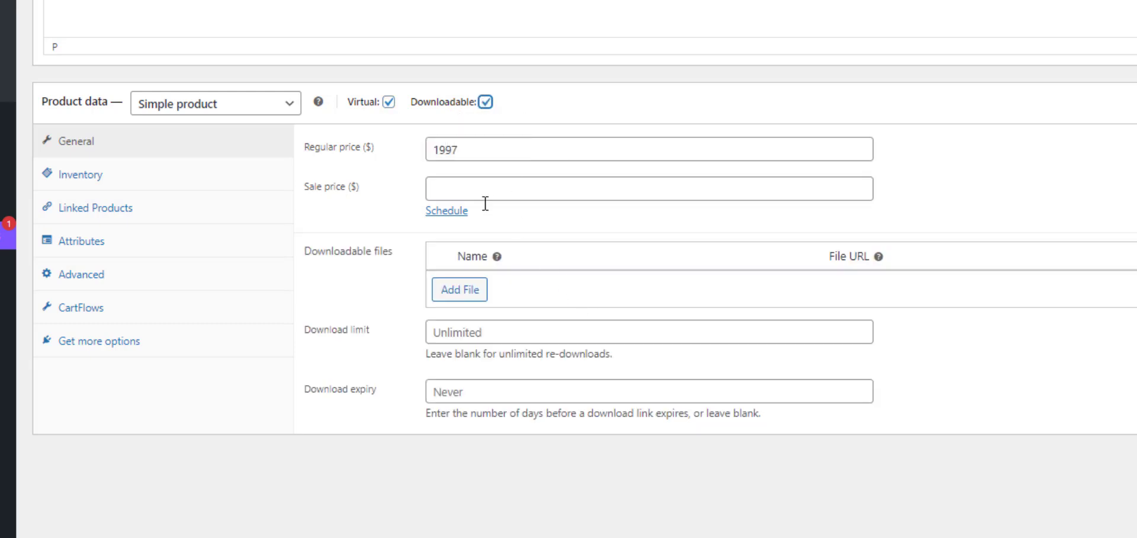
- Add a downloadable file row and upload Dazzling Digital Download.pdf to it
scroll(359, 98, "down", 3)
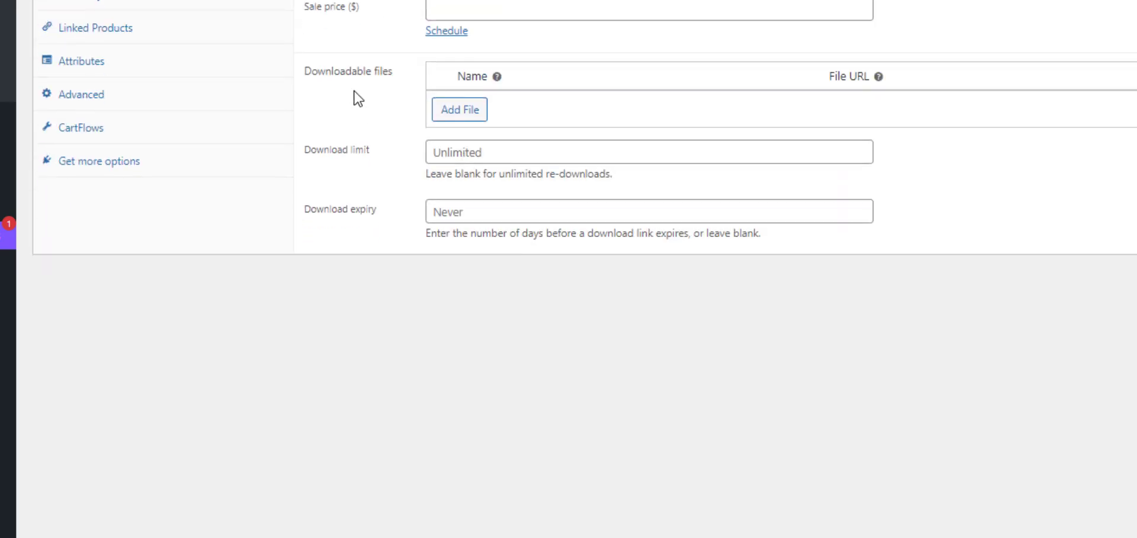
left_click(463, 111)
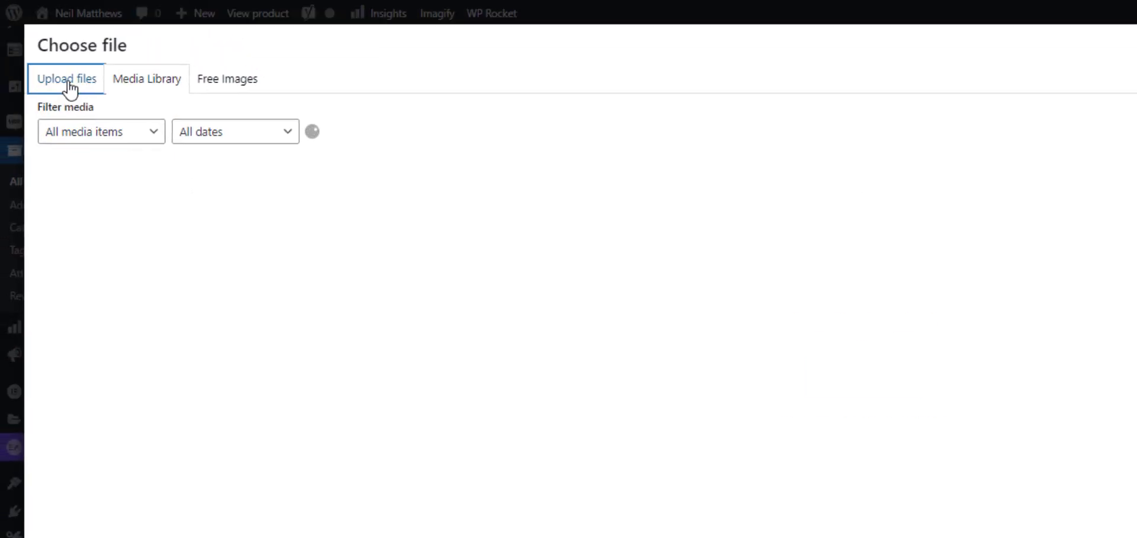
left_click(877, 378)
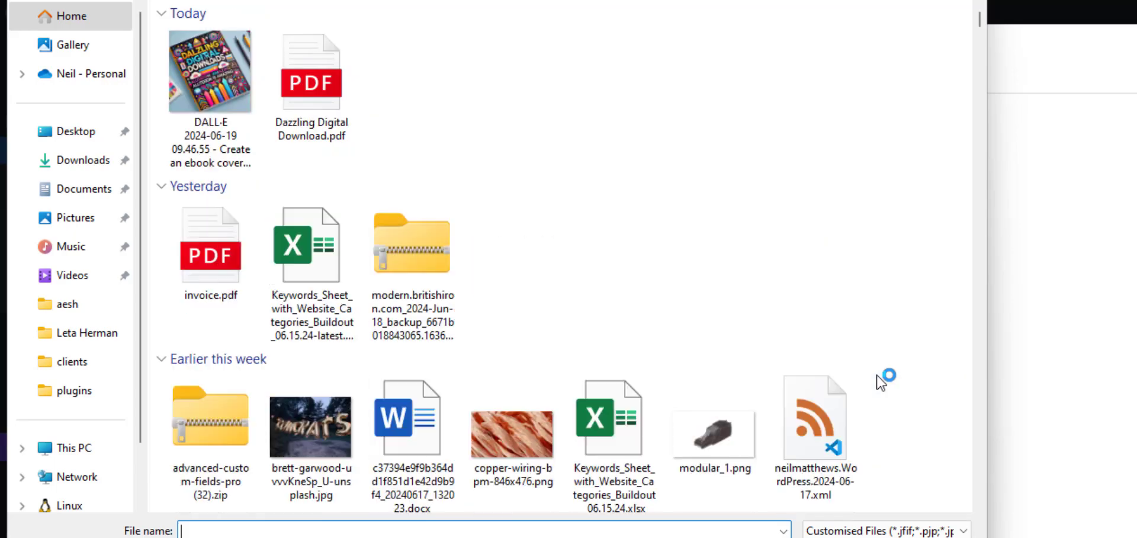
double_click(315, 86)
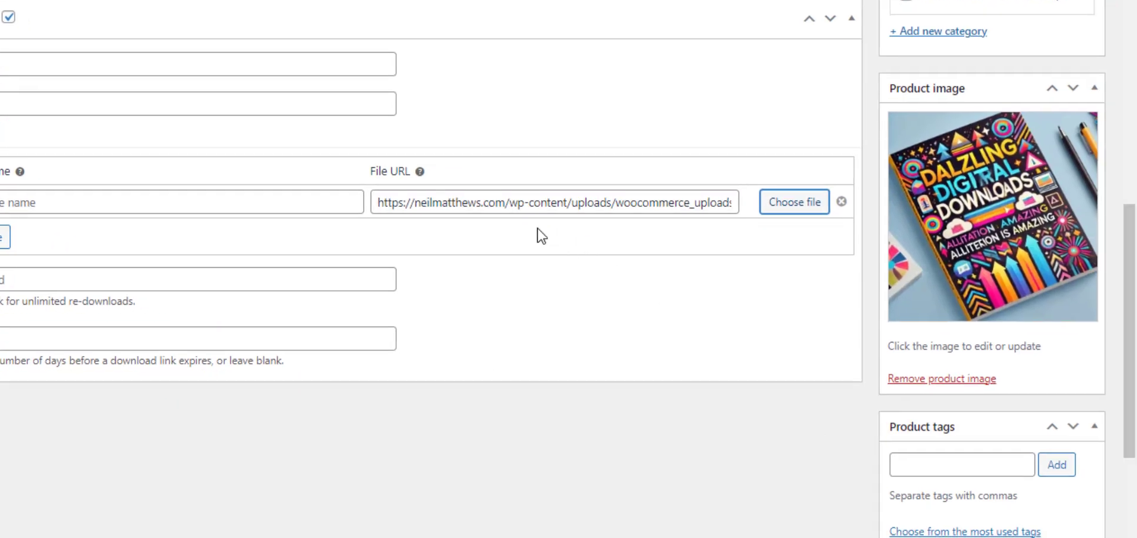
- Check the full File URL path pointing to Dazzling-Digital-Download-nan0e3.pdf
left_click(398, 202)
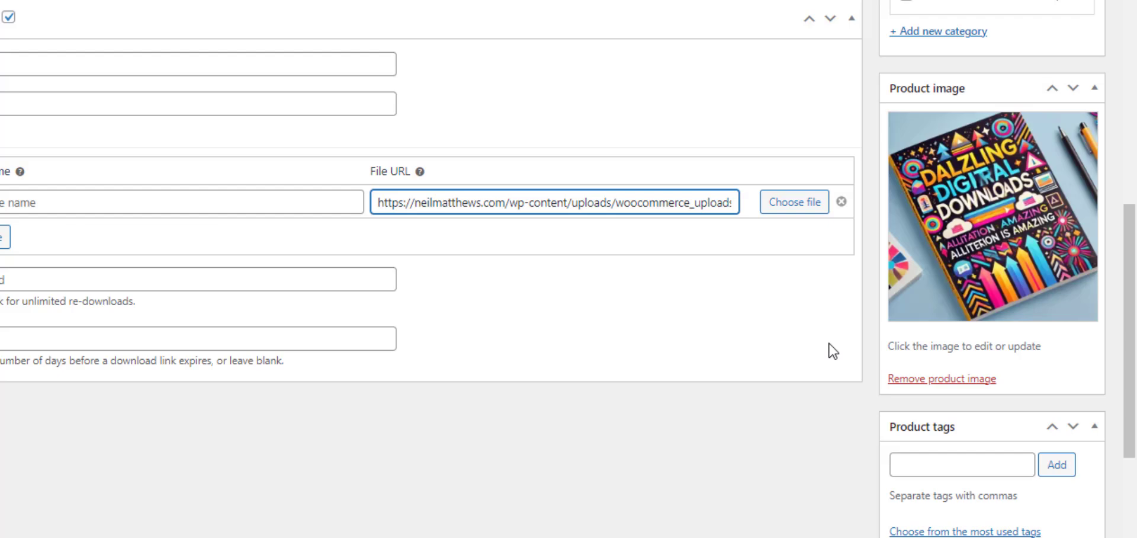
key("End")
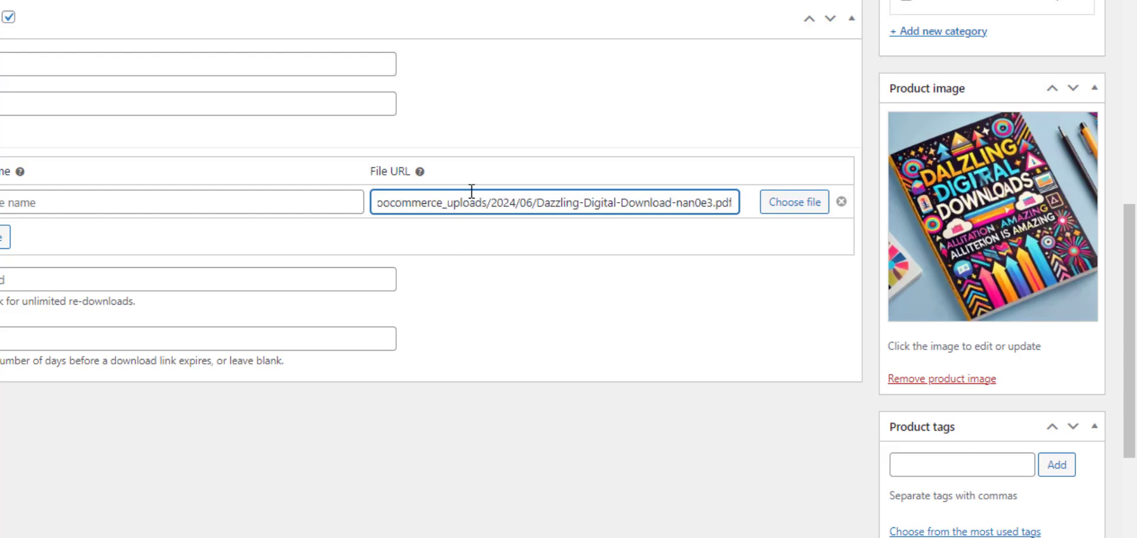
left_click_drag(495, 202, 759, 208)
left_click(519, 202)
key("Home")
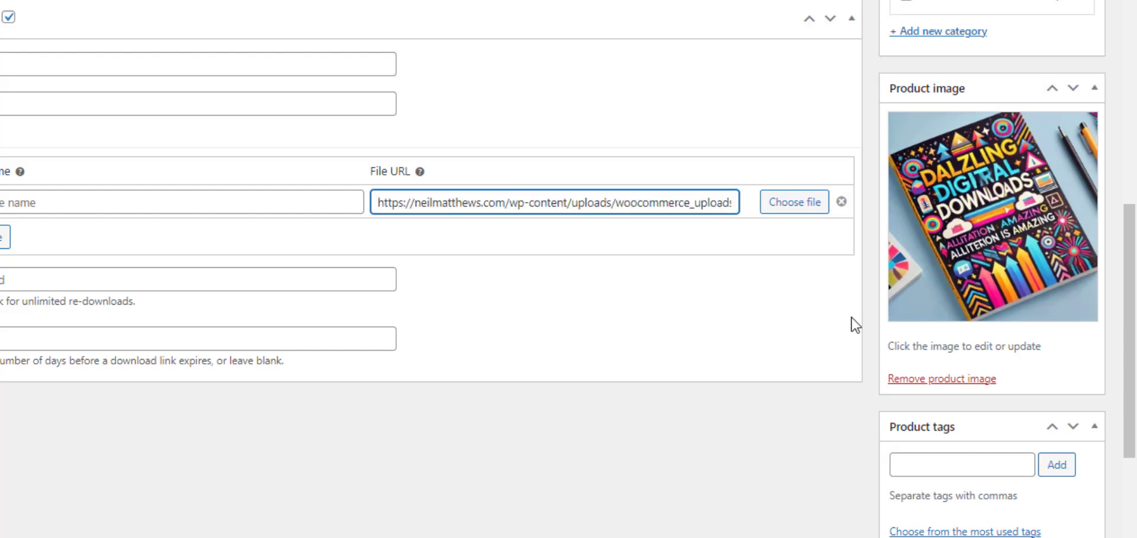
key("shift+End")
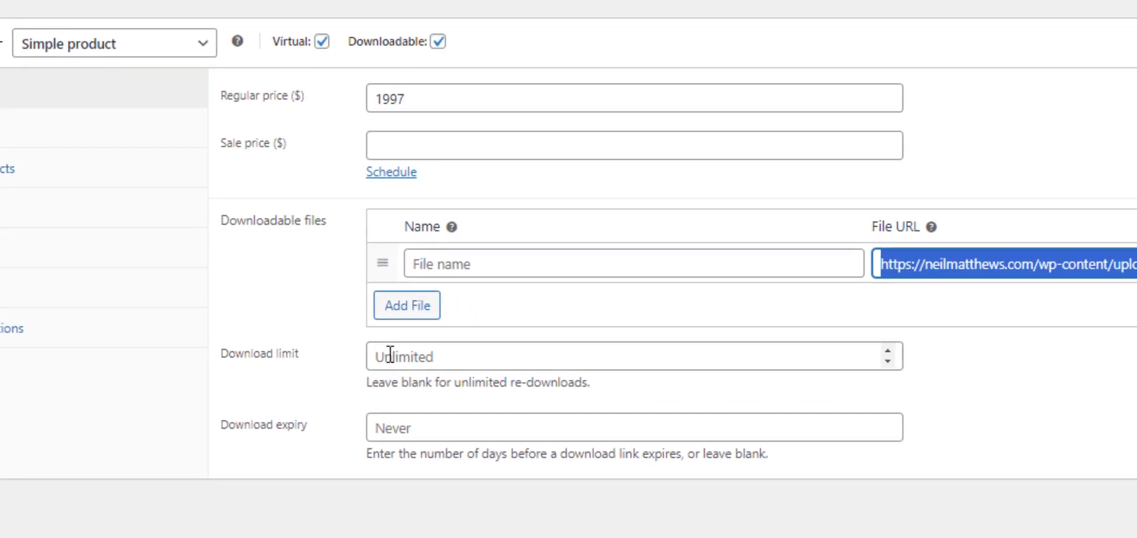
- Set download limit to 2 and download expiry to 30 days, correcting a mistyped 20
left_click(390, 355)
type("2")
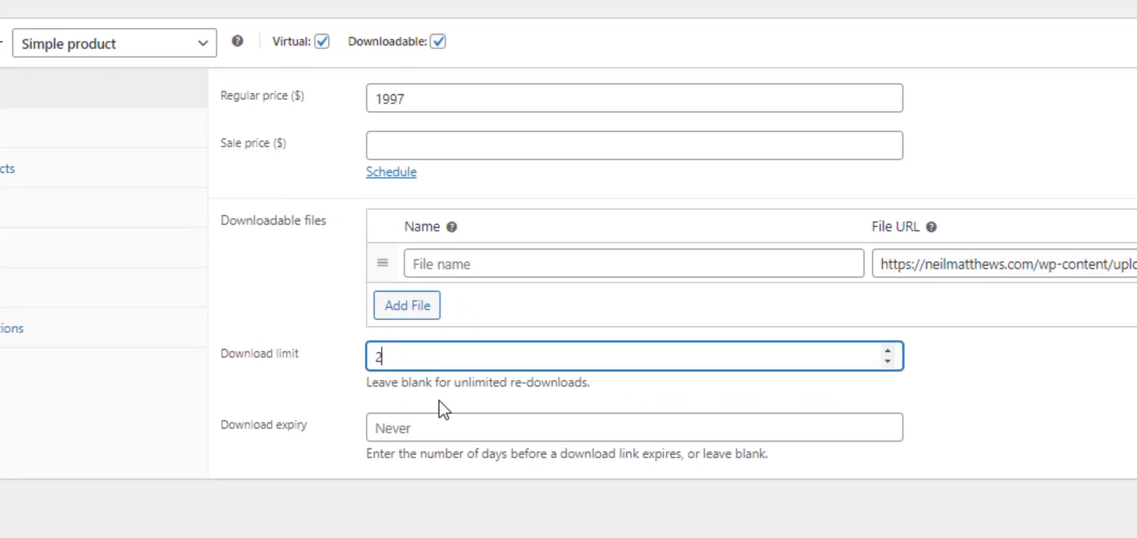
left_click(437, 429)
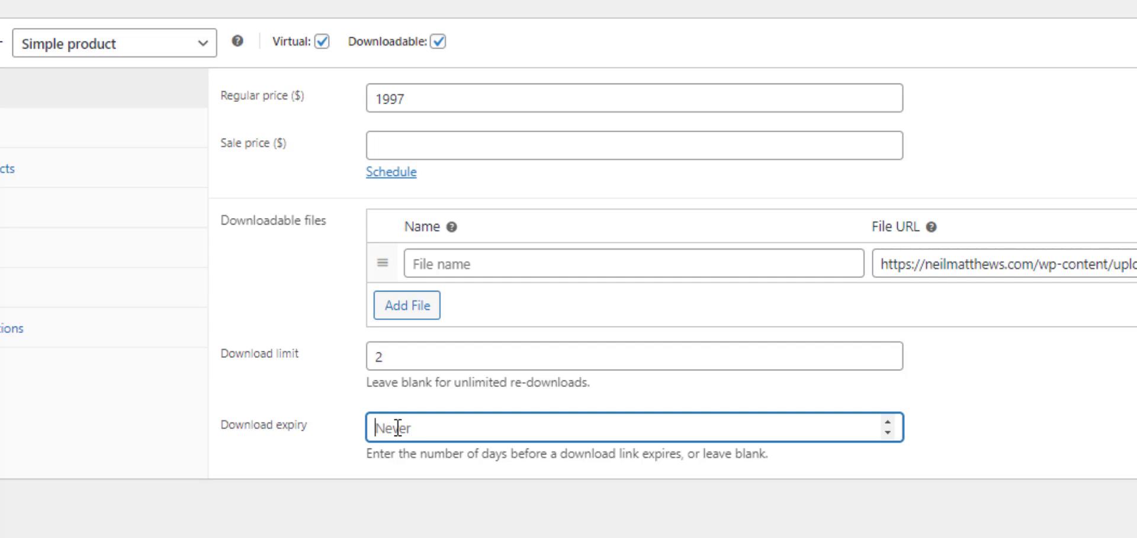
type("20")
key("BackSpace")
key("BackSpace")
type("30")
scroll(397, 427, "up", 2)
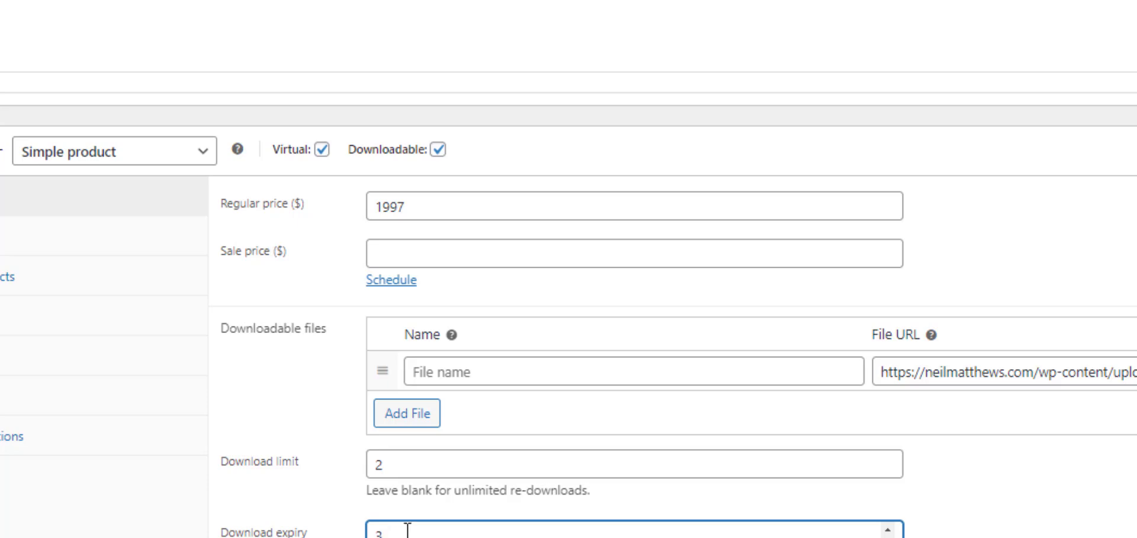
key("Tab")
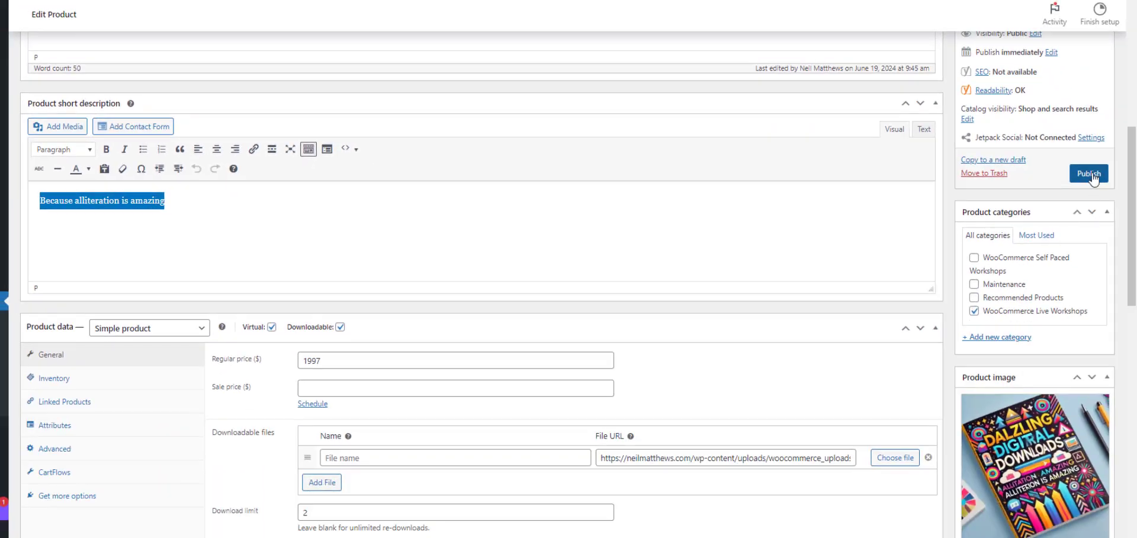
- Publish Dazzling Digital Download and open its permalink on the storefront
left_click(1090, 174)
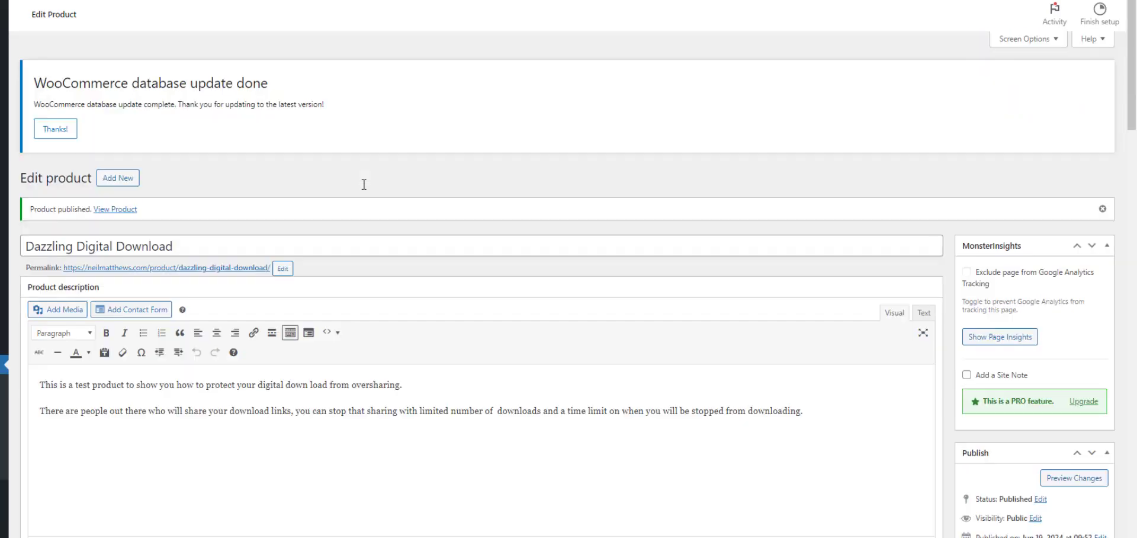
right_click(220, 272)
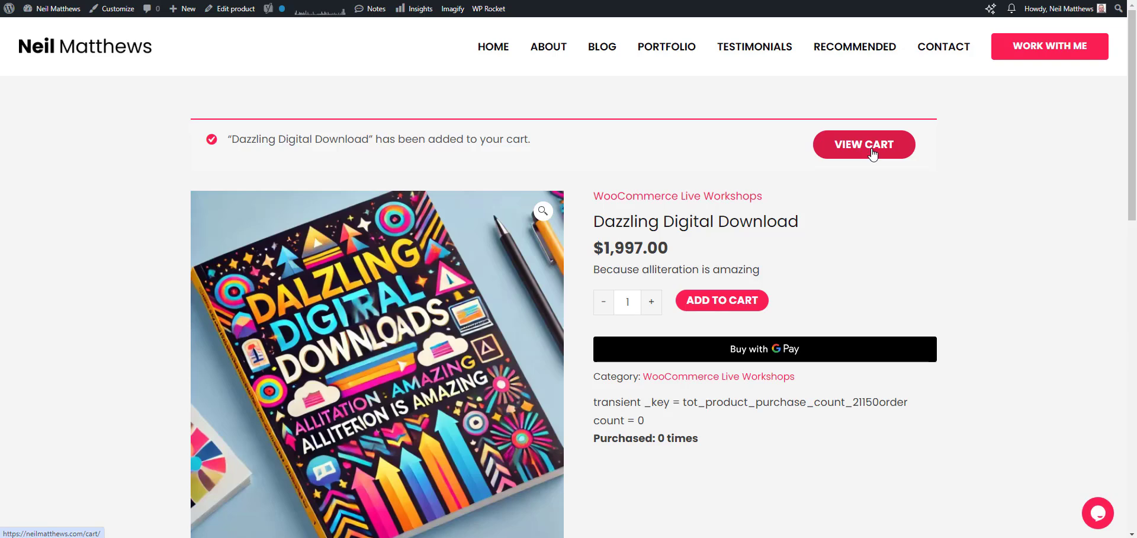
- Check out the $1,997.00 e-book from the cart using the saved Visa expiring 02/25
left_click(872, 155)
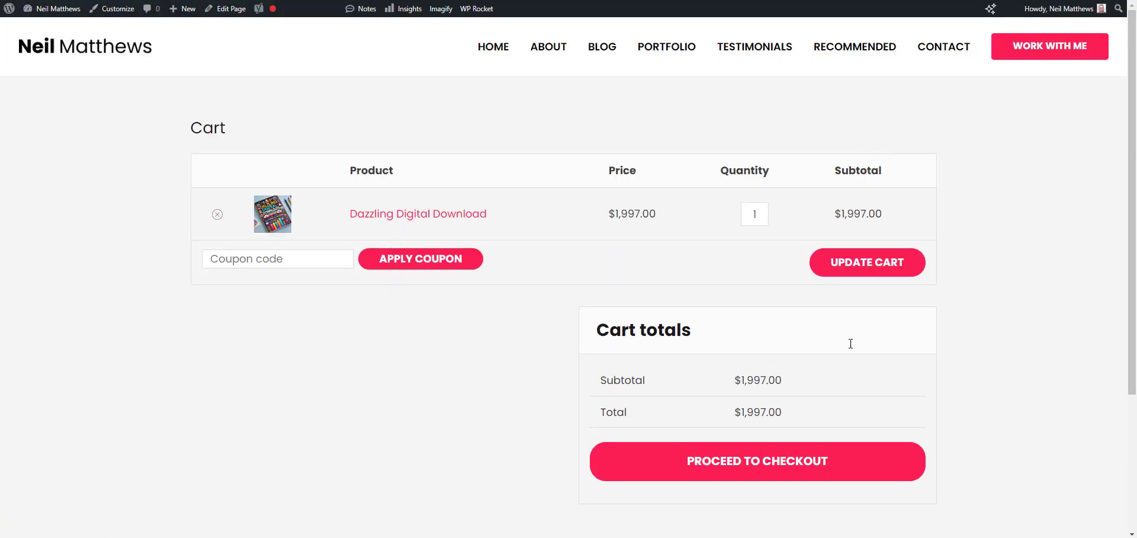
left_click(778, 468)
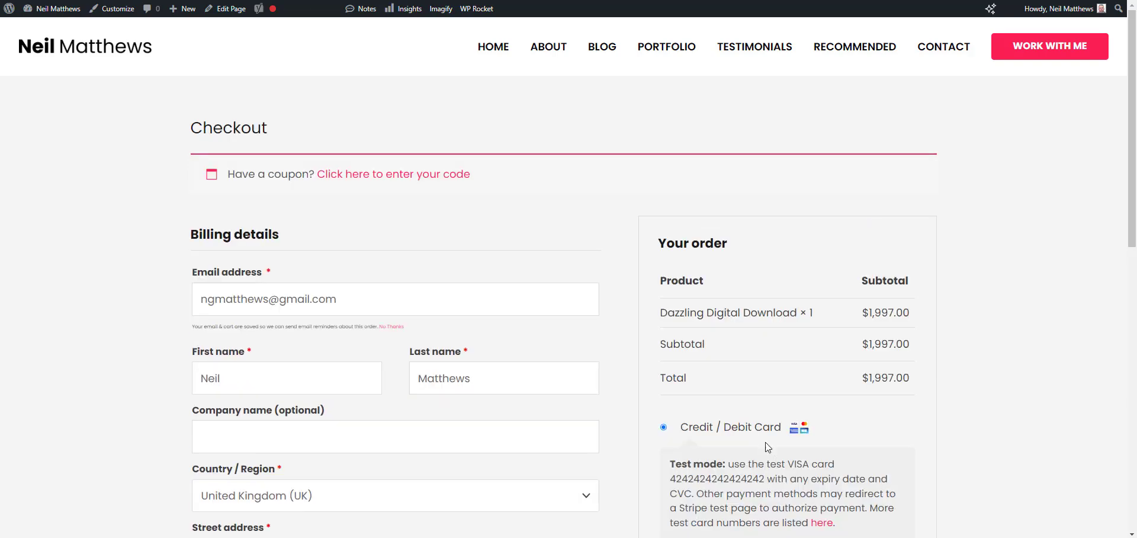
scroll(333, 185, "down", 4)
scroll(334, 185, "down", 7)
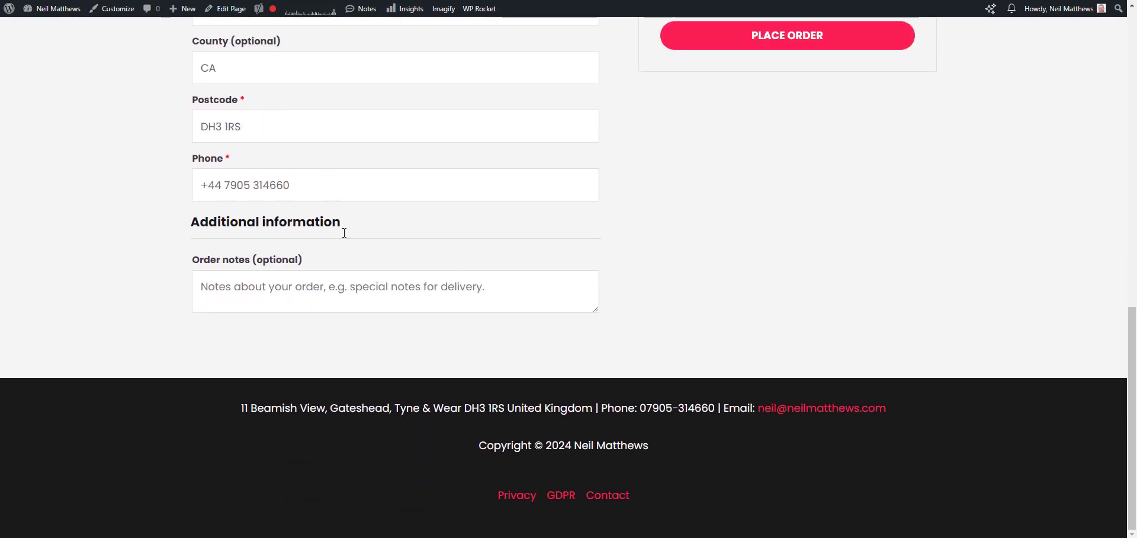
scroll(343, 228, "up", 5)
scroll(821, 292, "up", 1)
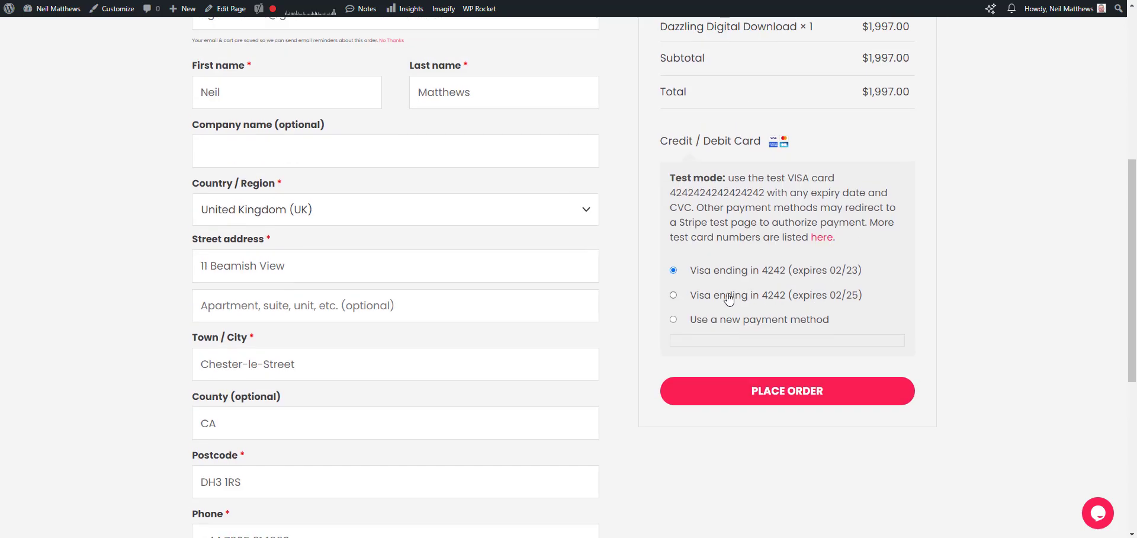
left_click(674, 296)
left_click(791, 391)
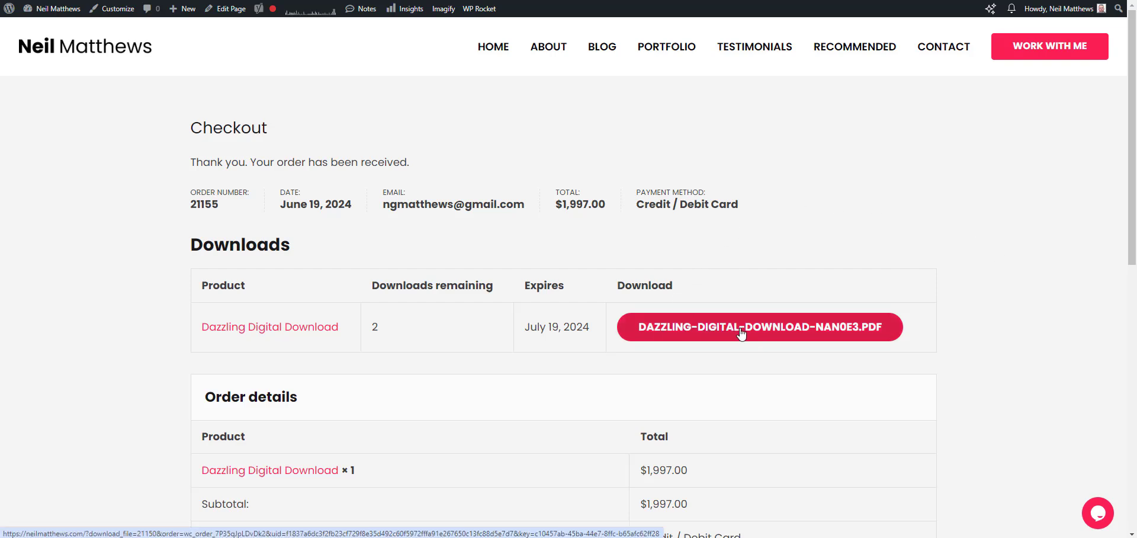
- Download the e-book PDF, then reload neilmatthews.com/my-account Downloads showing 1 remaining
left_click(741, 331)
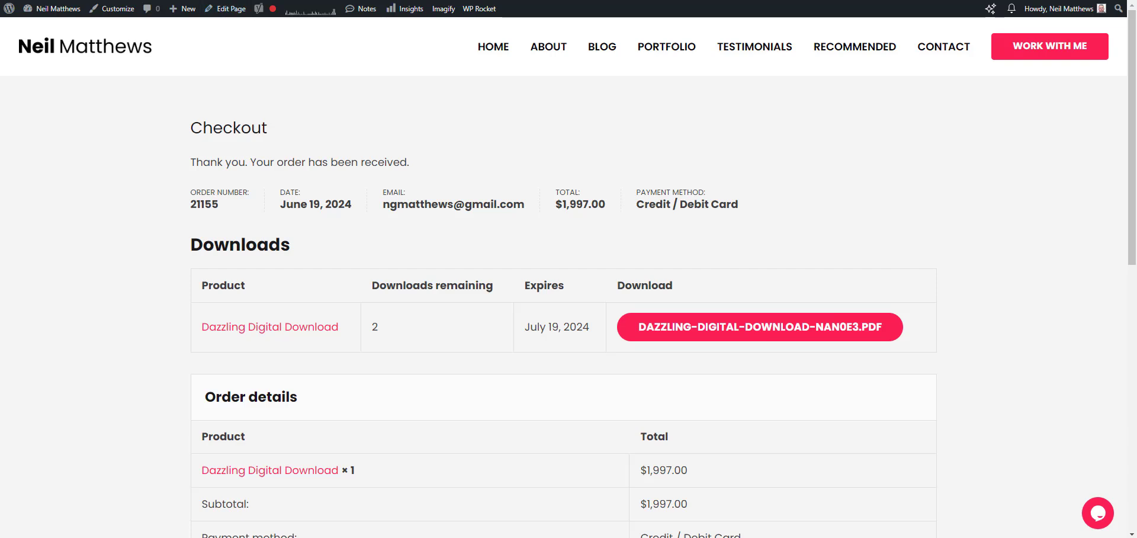
key("ctrl+l")
type("neilmatthews.com/my-account")
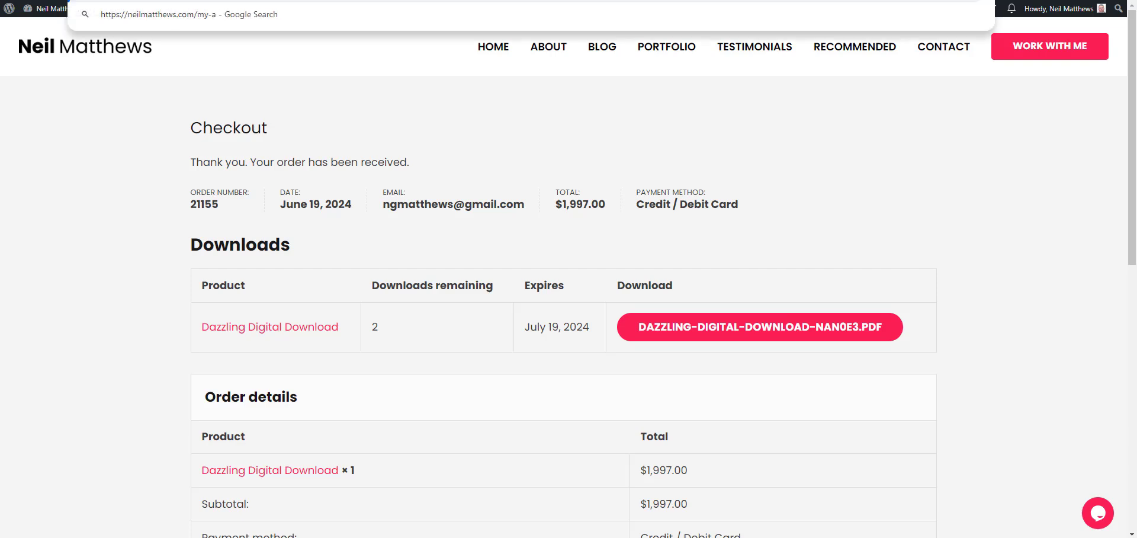
key("Return")
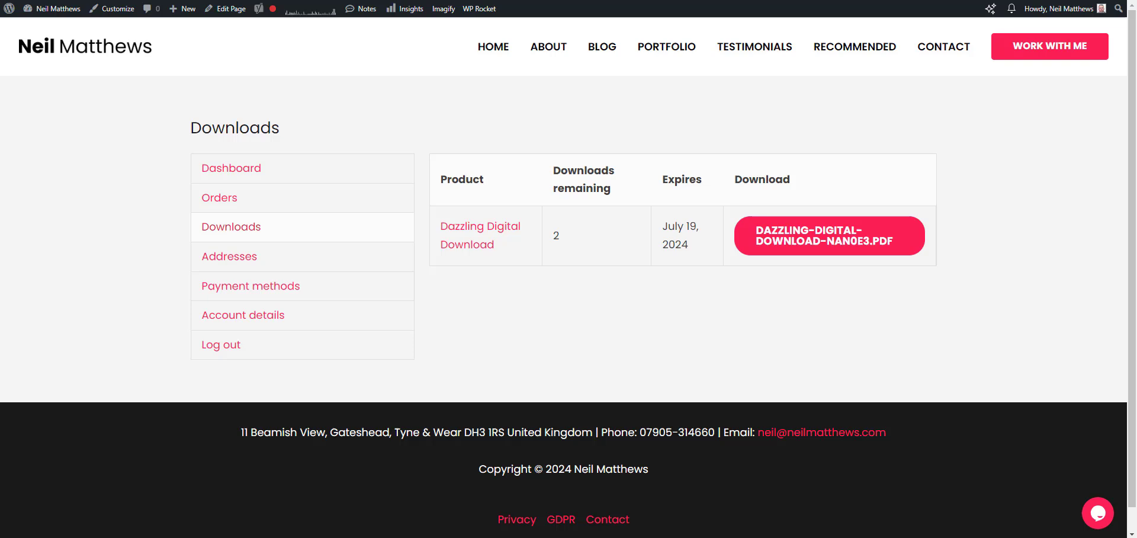
key("F5")
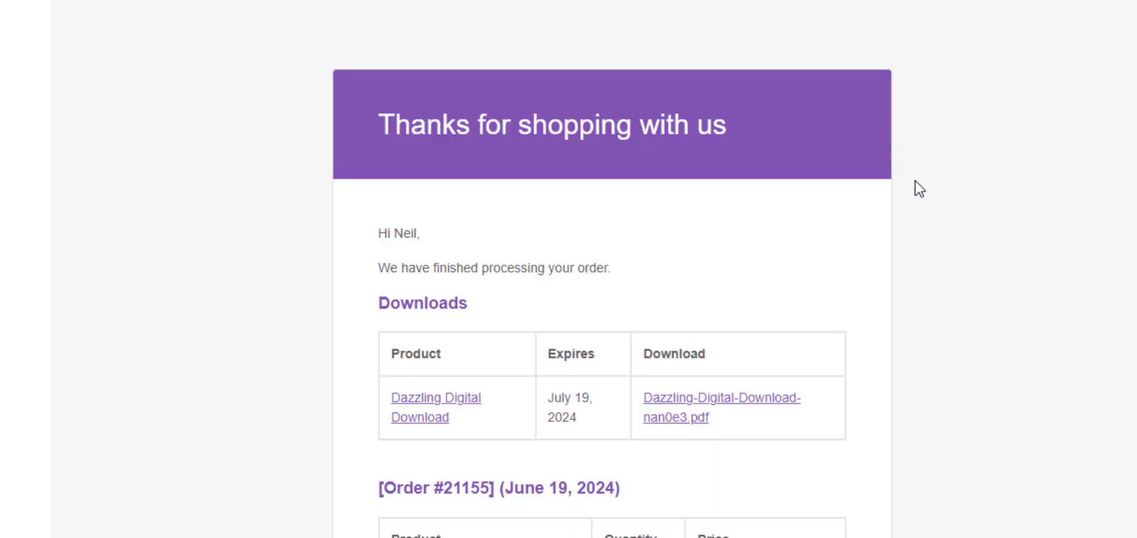
- Scroll to the email's Downloads table and open the Dazzling-Digital-Download-nan0e3.pdf link
scroll(920, 188, "down", 3)
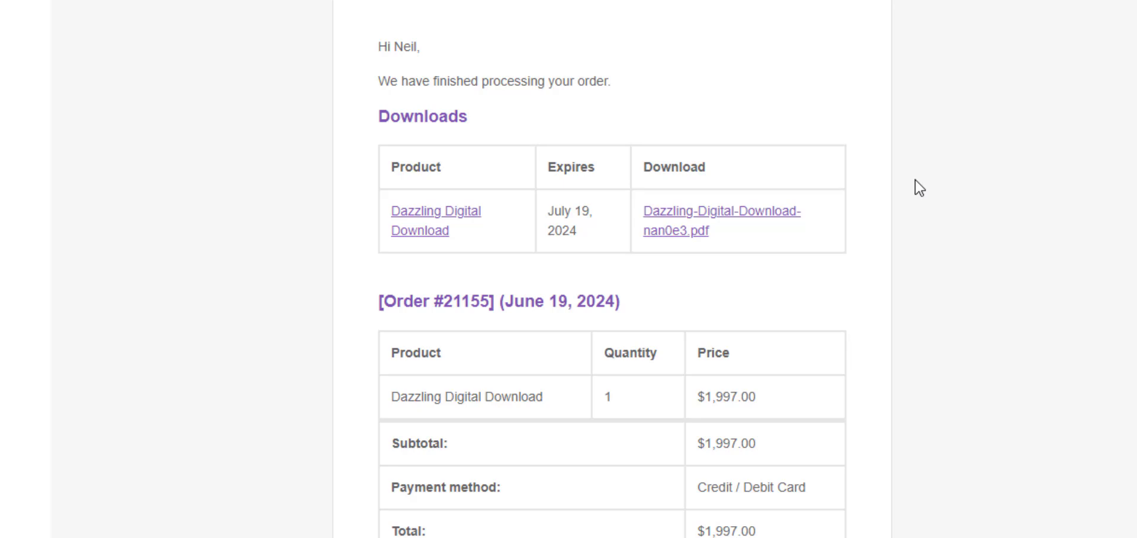
scroll(915, 185, "down", 2)
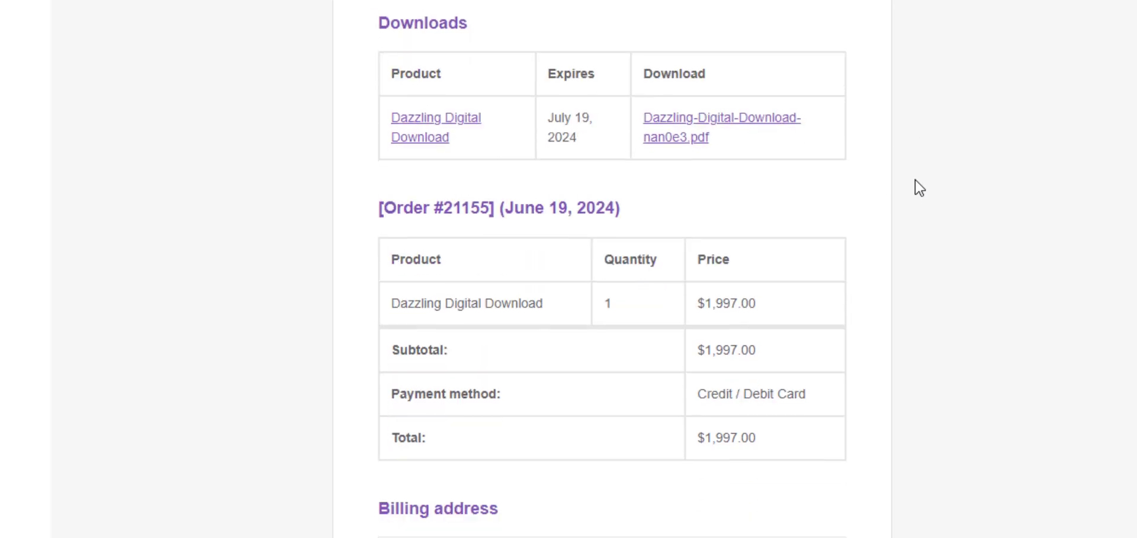
left_click(694, 129)
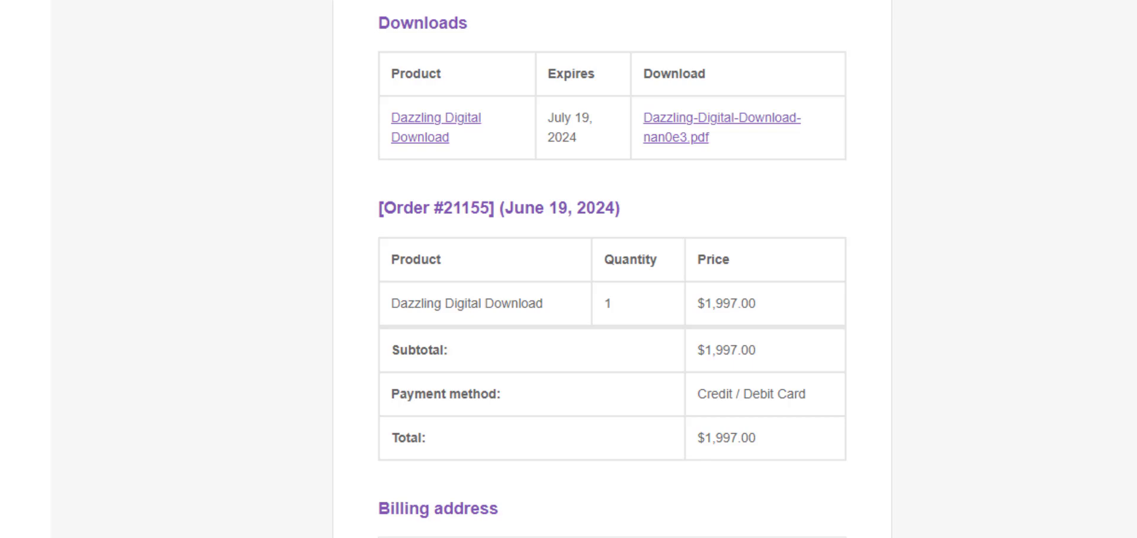